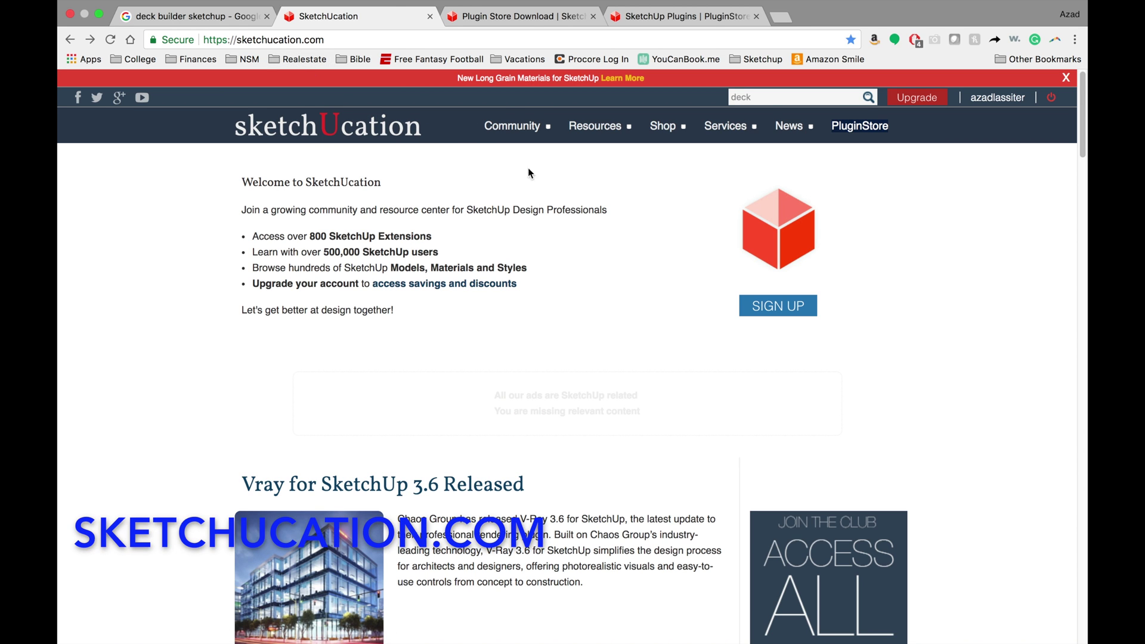
- Switch to the SketchUp Plugins store tab and scroll its updated-plugin list, e.g. S4U Hide Line, Medeek Truss
mouse_move(589, 130)
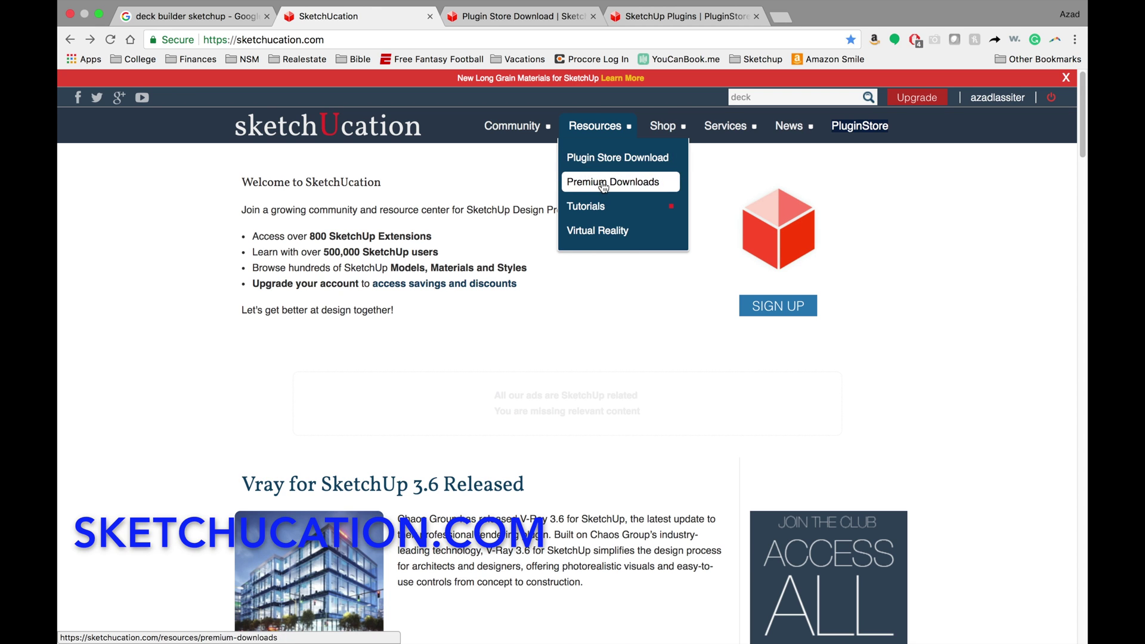
mouse_move(697, 131)
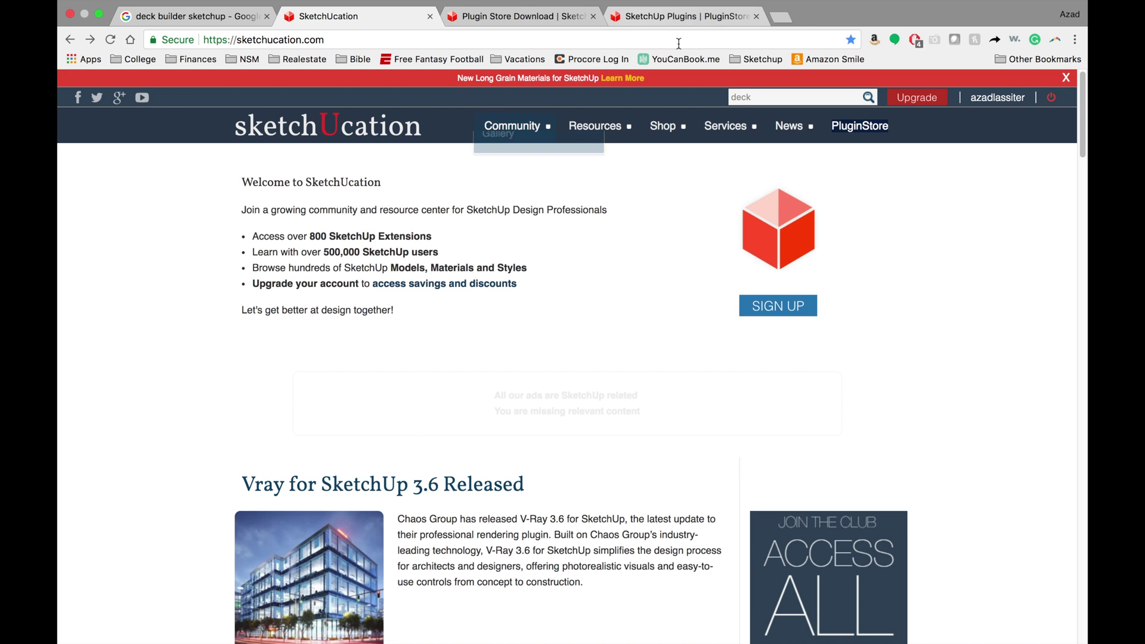
click(685, 18)
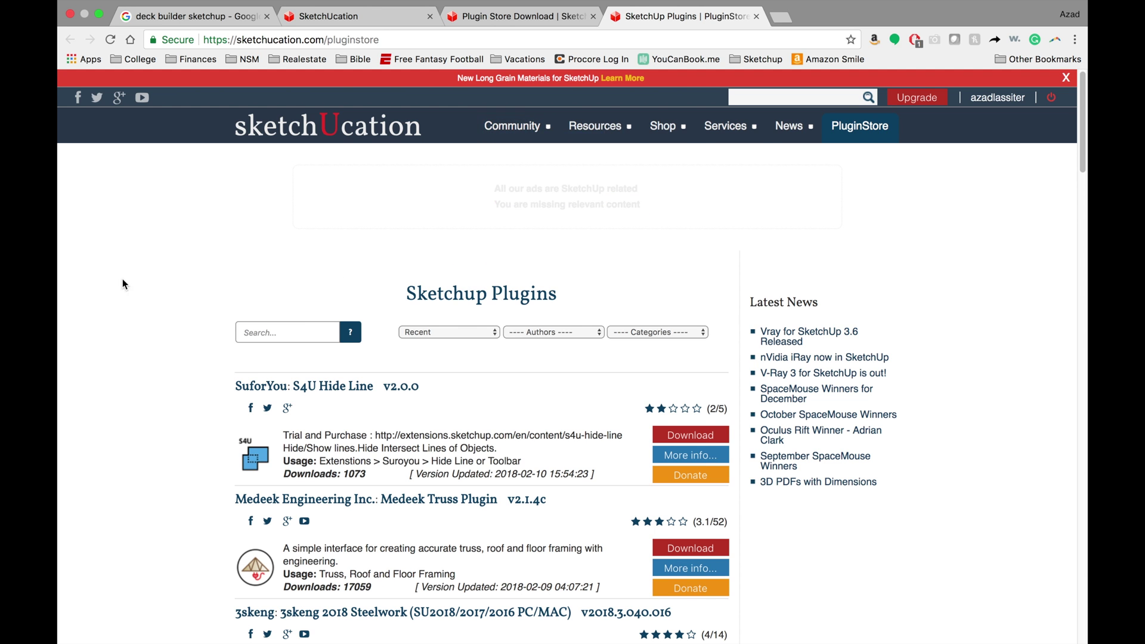
scroll(136, 301, down, 2)
scroll(137, 304, down, 2)
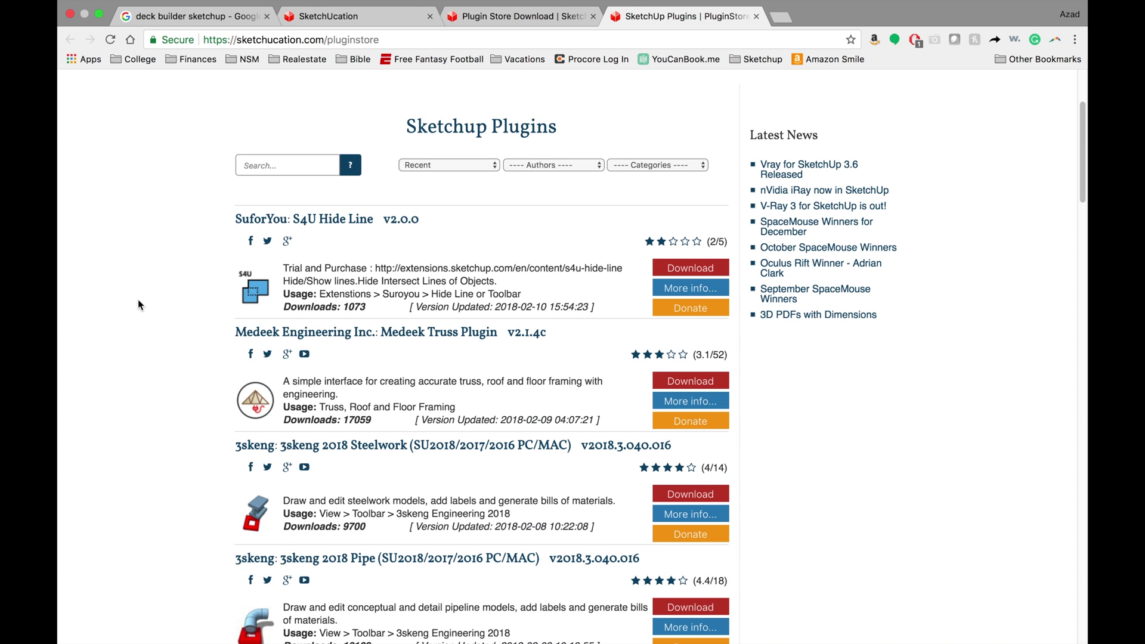
scroll(143, 301, down, 10)
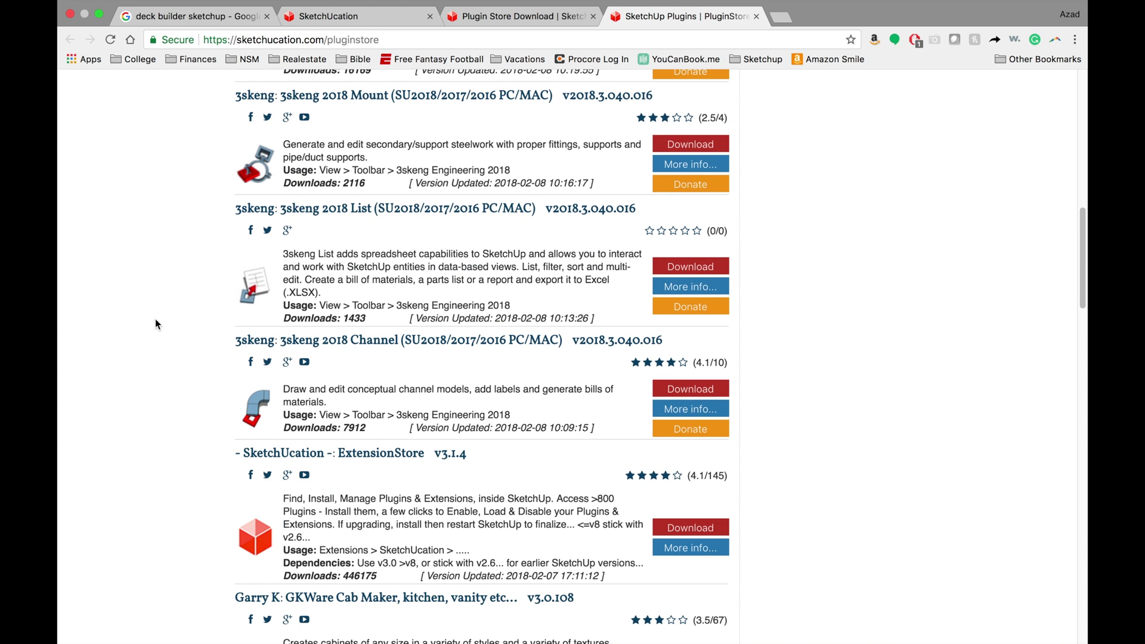
scroll(156, 324, down, 6)
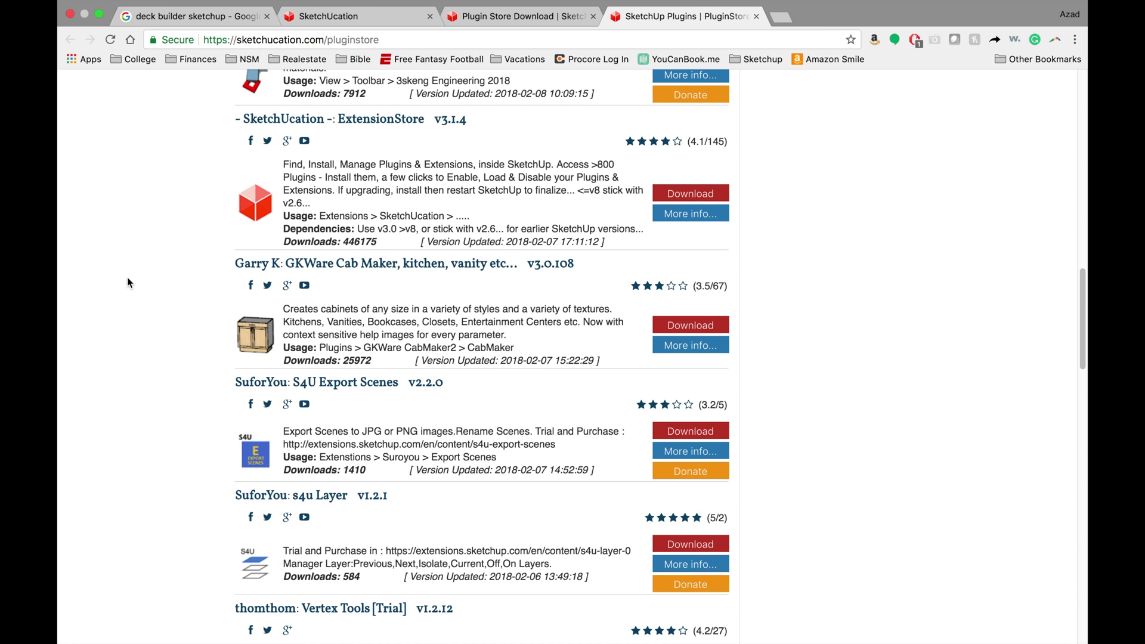
scroll(130, 319, up, 18)
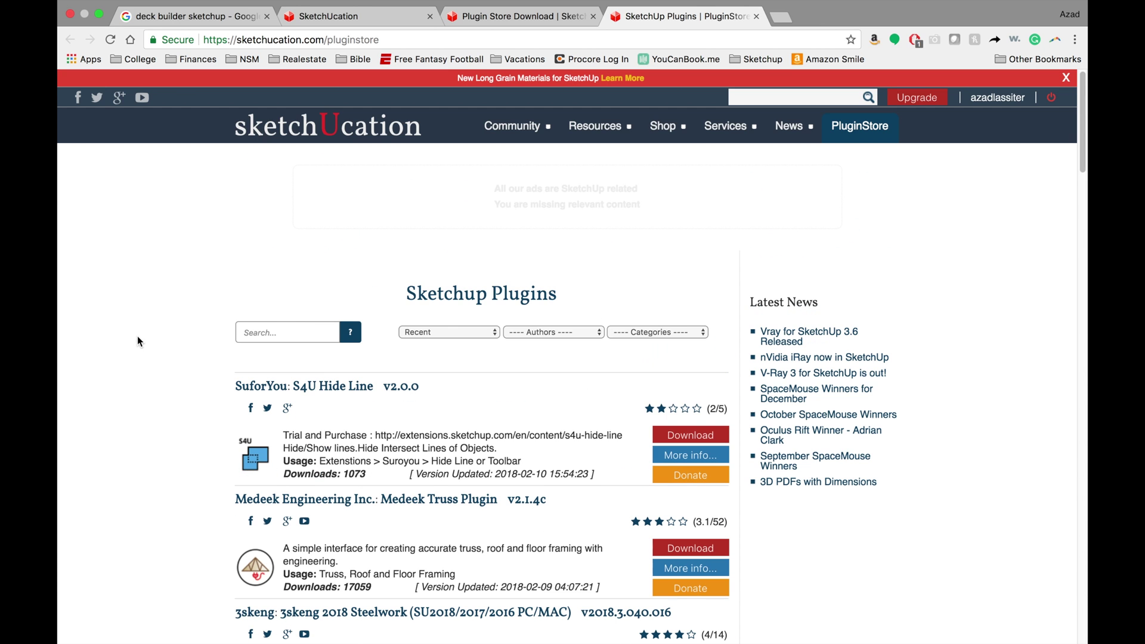
scroll(199, 320, down, 16)
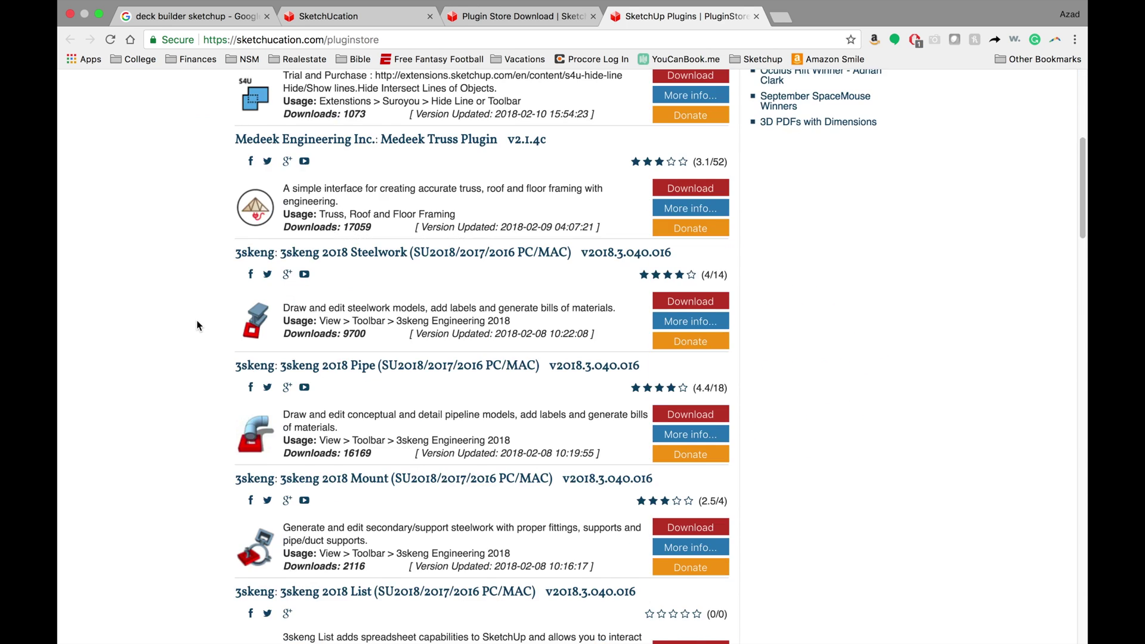
scroll(198, 334, up, 14)
scroll(198, 340, up, 3)
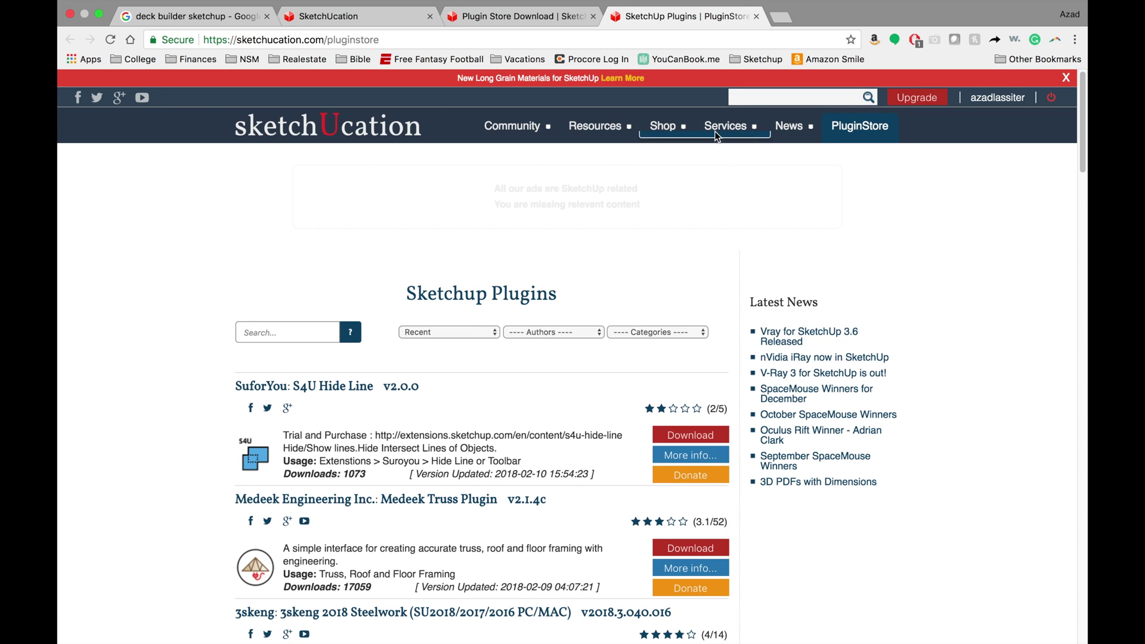
- Search the plugin store for 'deck', which finds Deck Builder v1.2
click(294, 332)
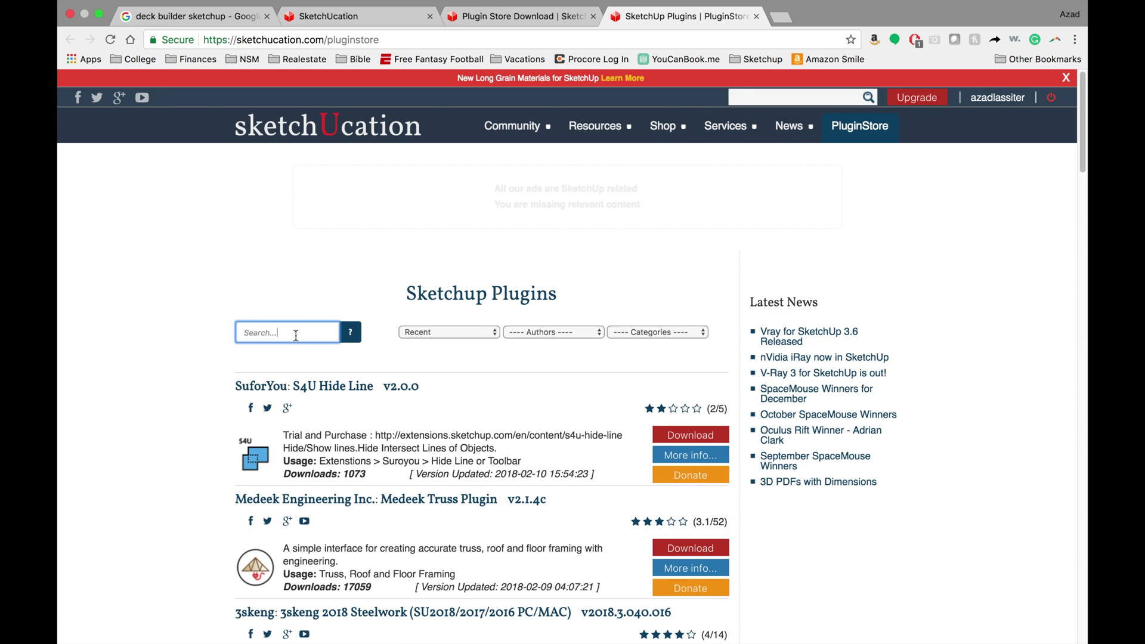
text(deck)
key(Return)
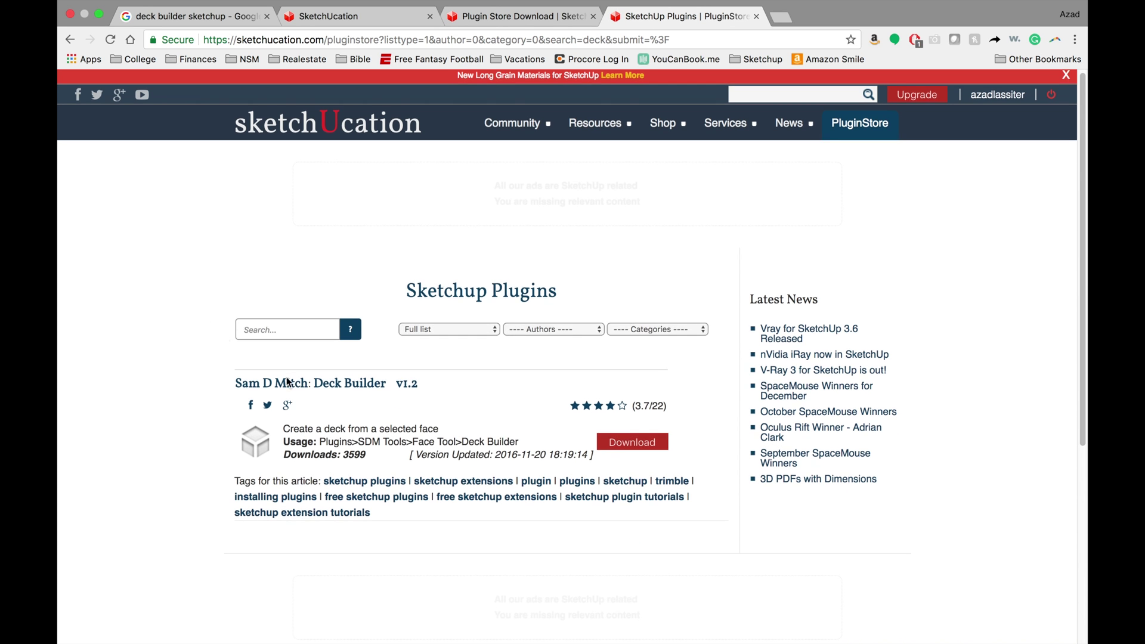
- Search the plugin store for 'housebuilder', which returns no matching plugins
click(310, 333)
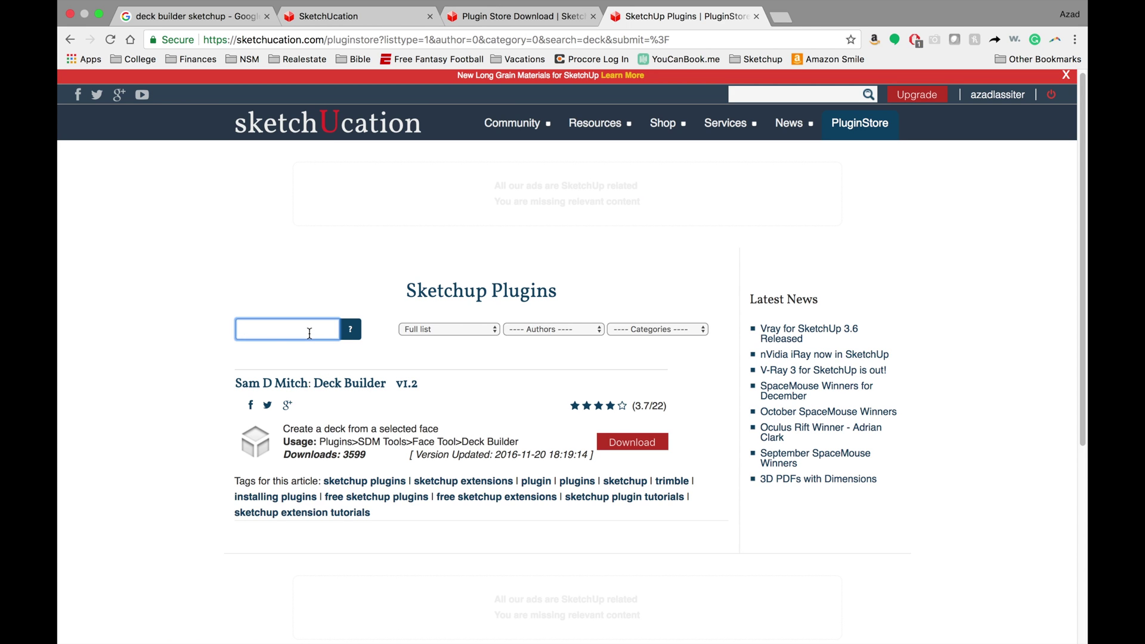
text(housebuilder)
key(Return)
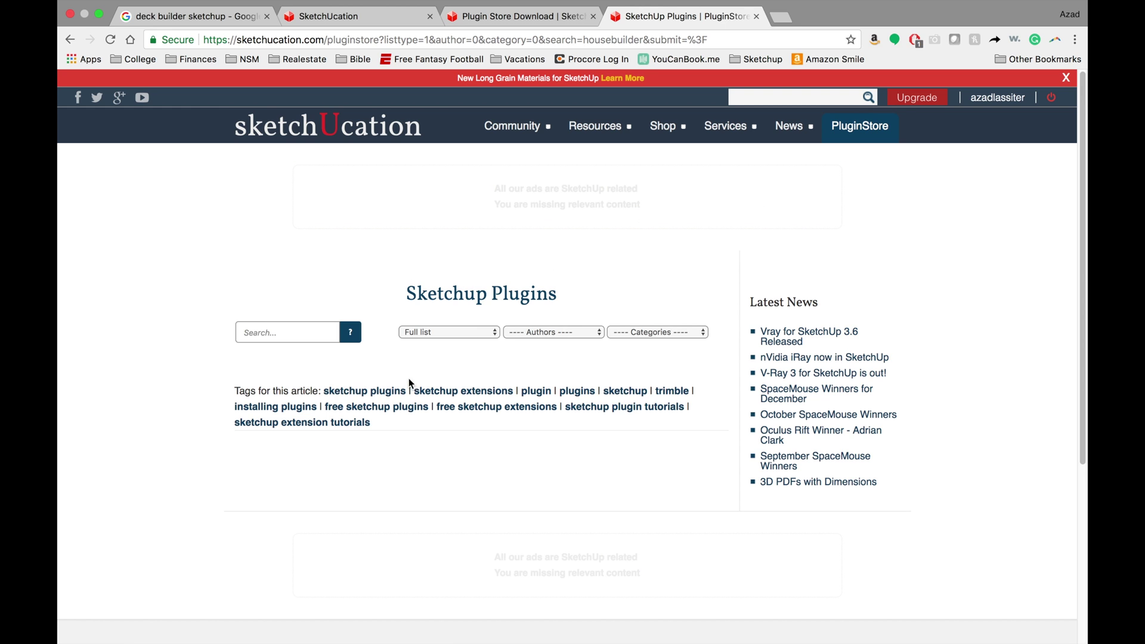
- Scroll through the Plugin Store Download page, then return to the SketchUp Plugins PluginStore tab
click(482, 17)
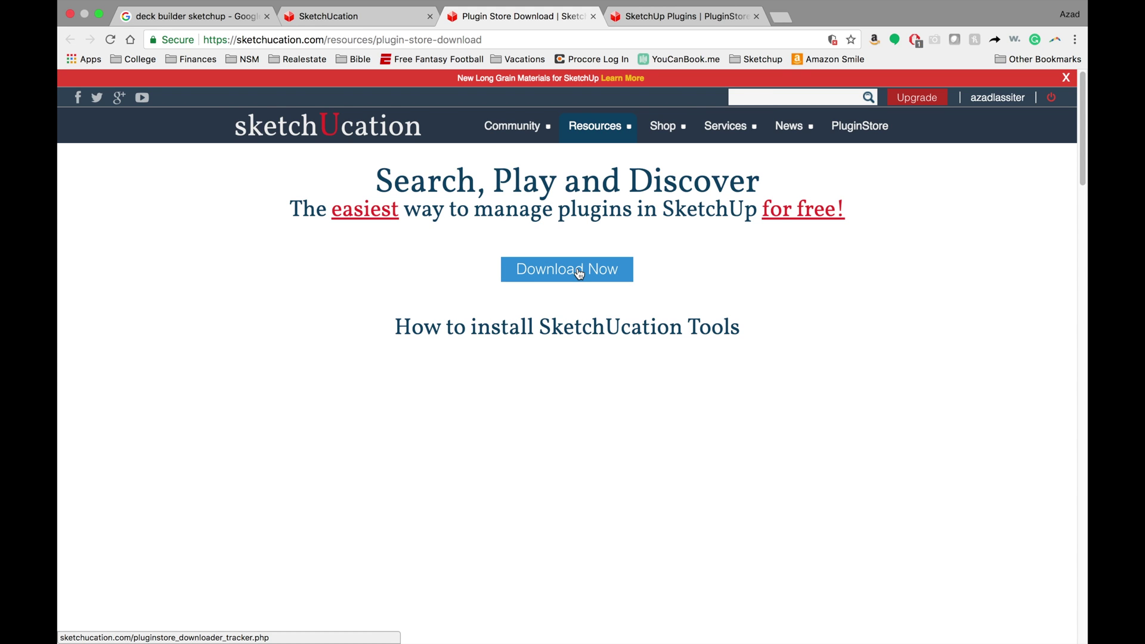
scroll(337, 356, down, 10)
scroll(316, 373, down, 5)
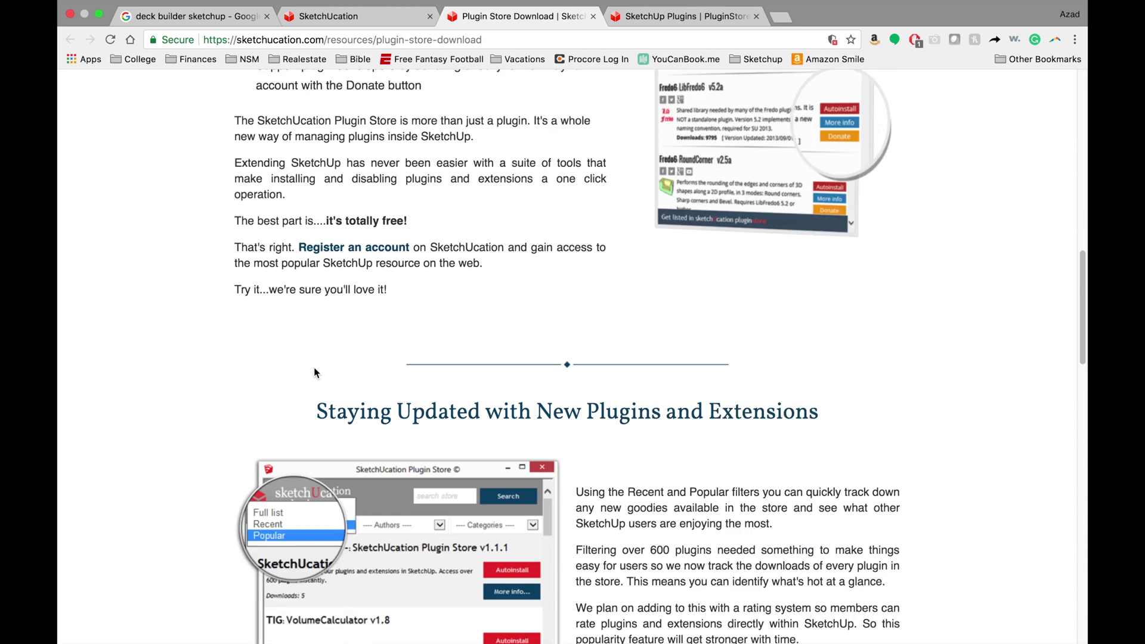
scroll(316, 372, down, 5)
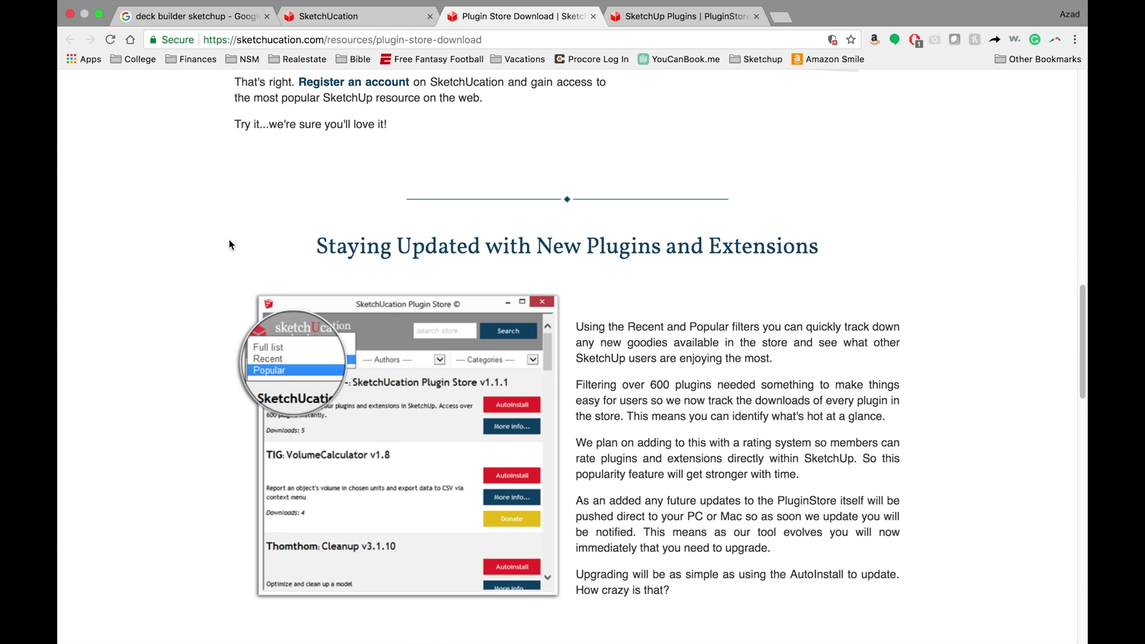
scroll(260, 338, down, 15)
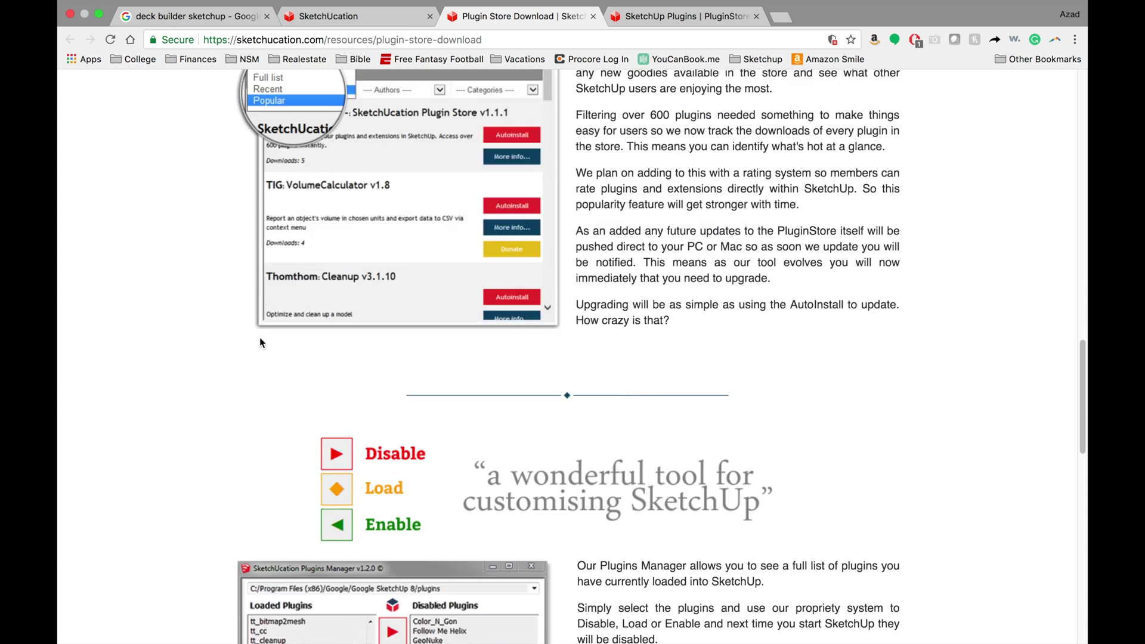
scroll(399, 396, up, 20)
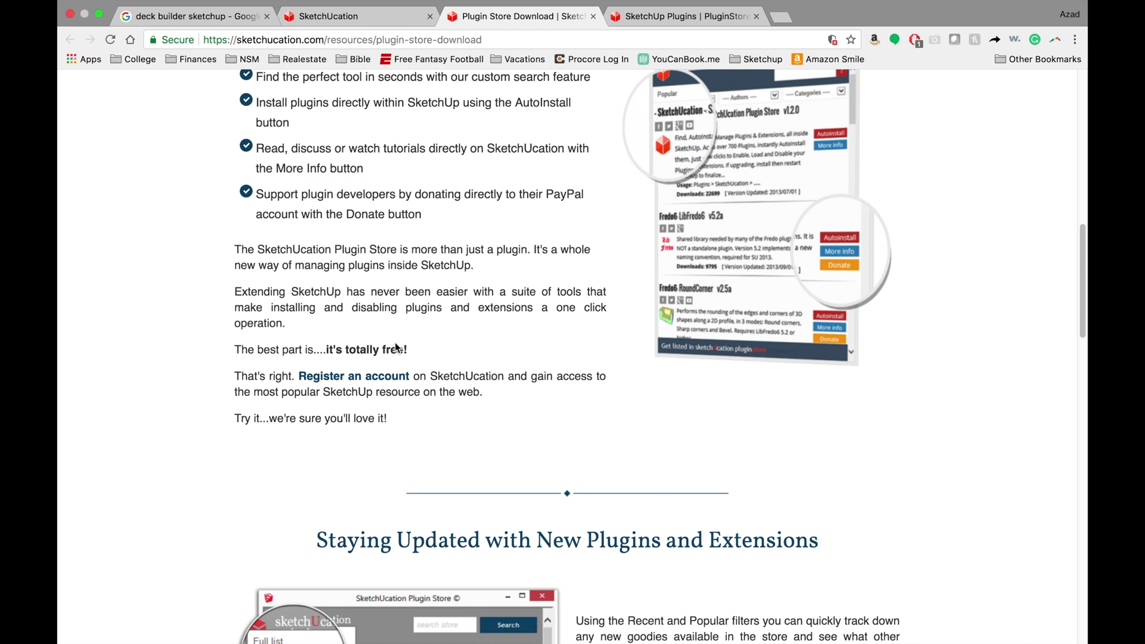
scroll(395, 344, up, 1)
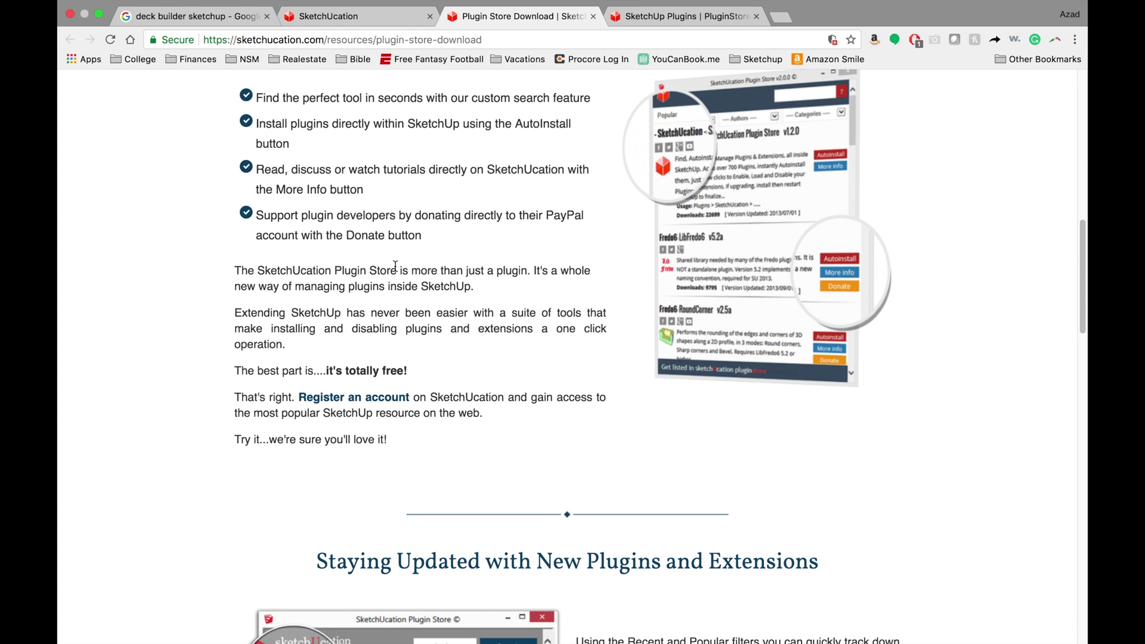
scroll(396, 268, up, 15)
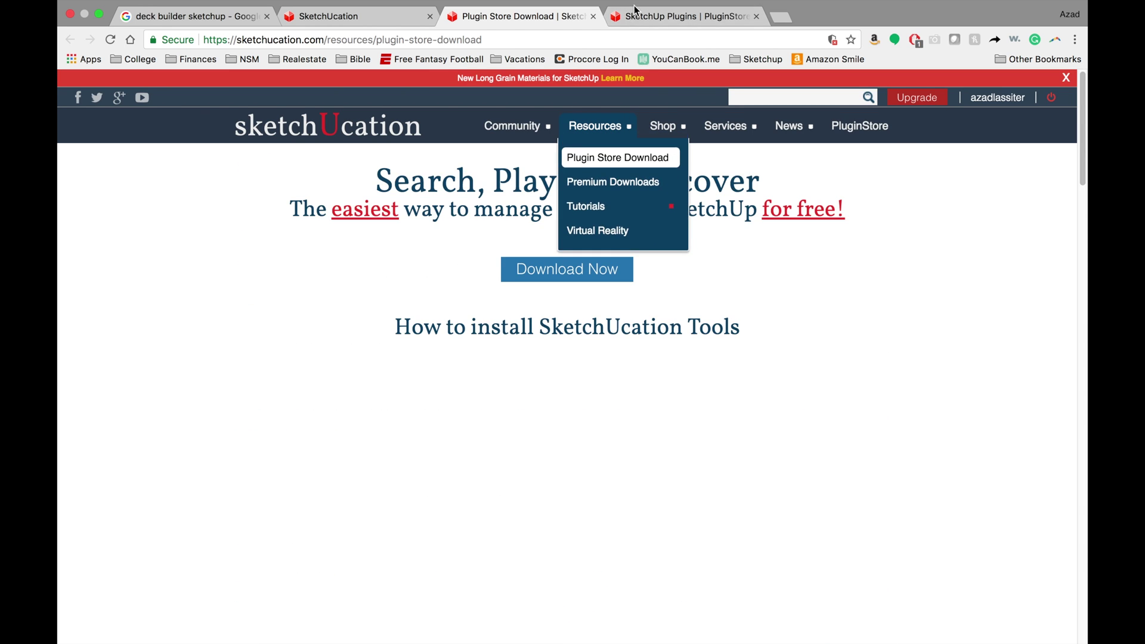
click(637, 16)
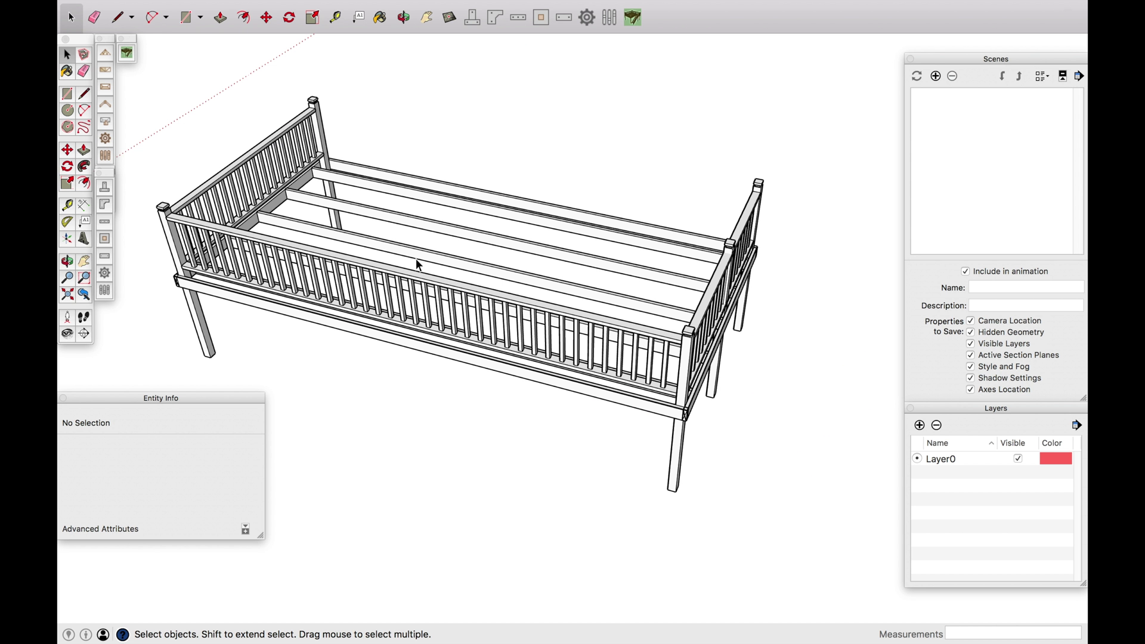
- Launch ExtensionStore 3.1 from the Extensions > SketchUcation menu in SketchUp
mouse_move(449, 3)
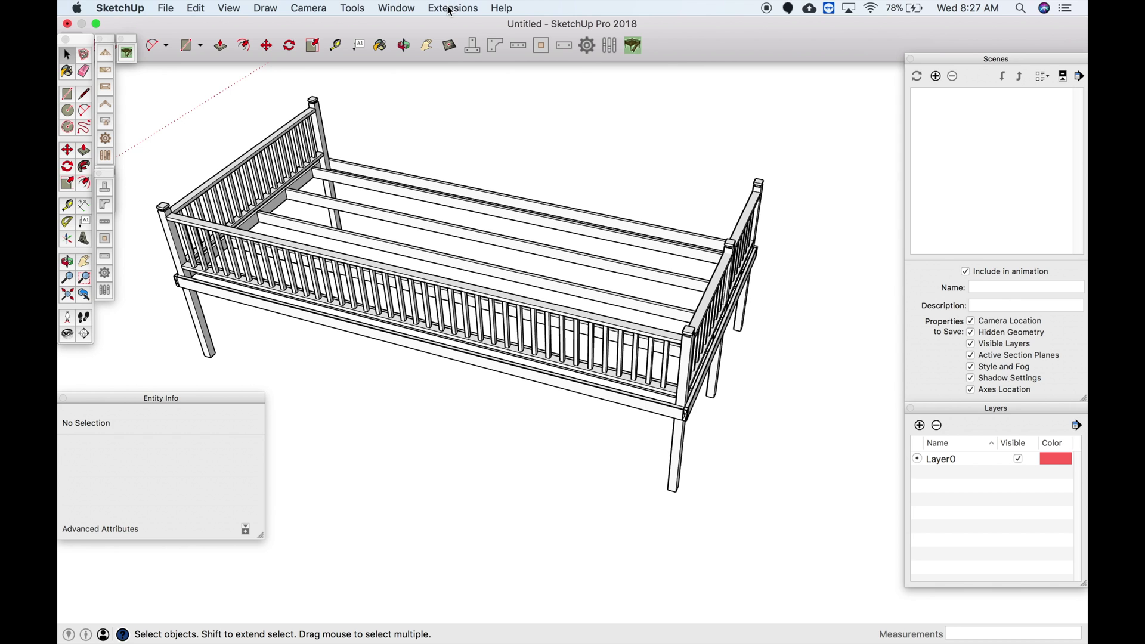
click(449, 8)
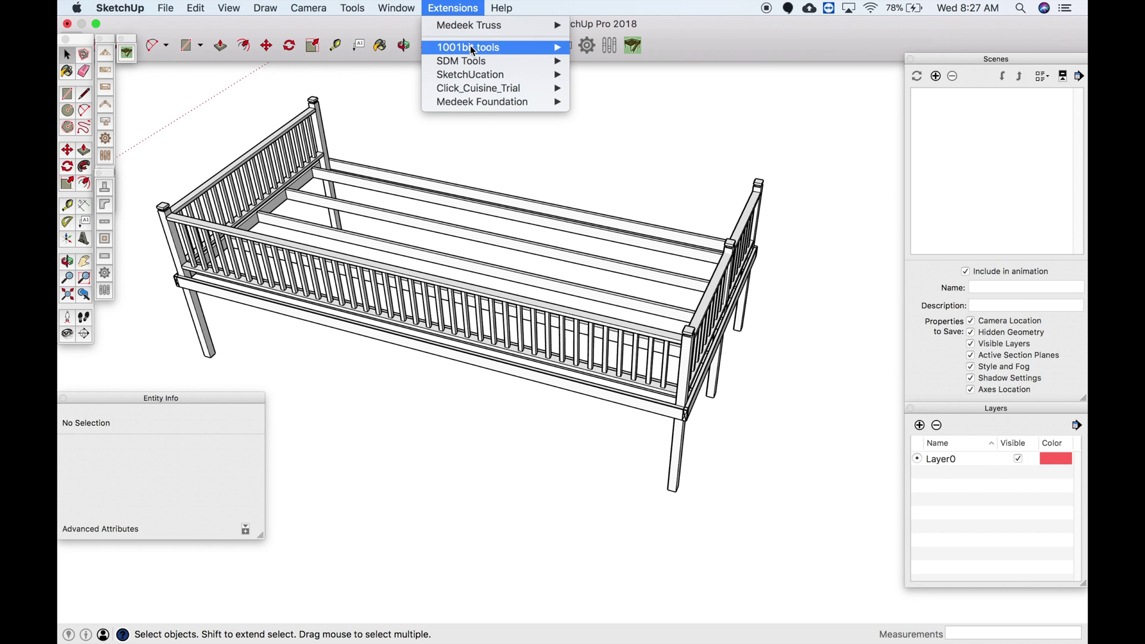
mouse_move(473, 84)
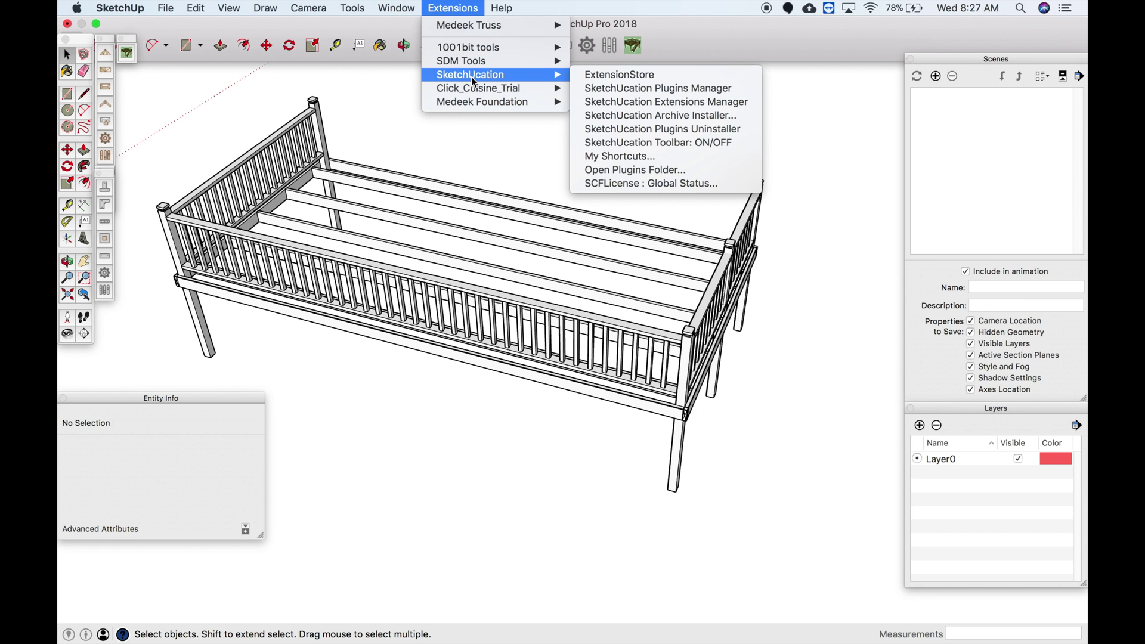
click(621, 74)
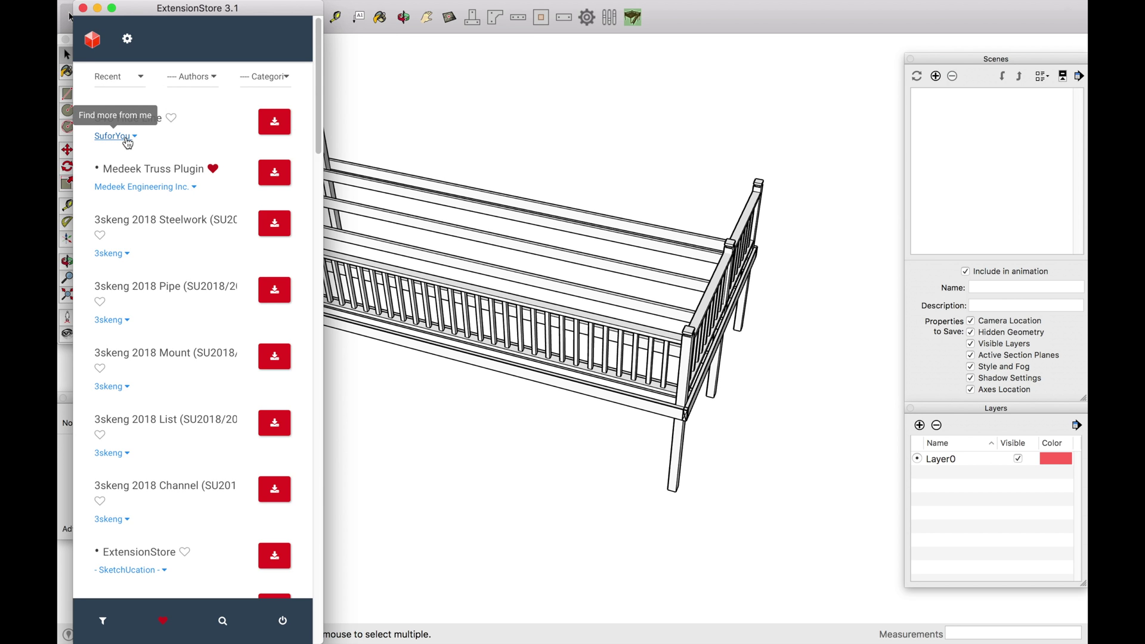
- Search the ExtensionStore for 'deck' and expand Deck Builder to show its description and 3599 downloads
click(224, 624)
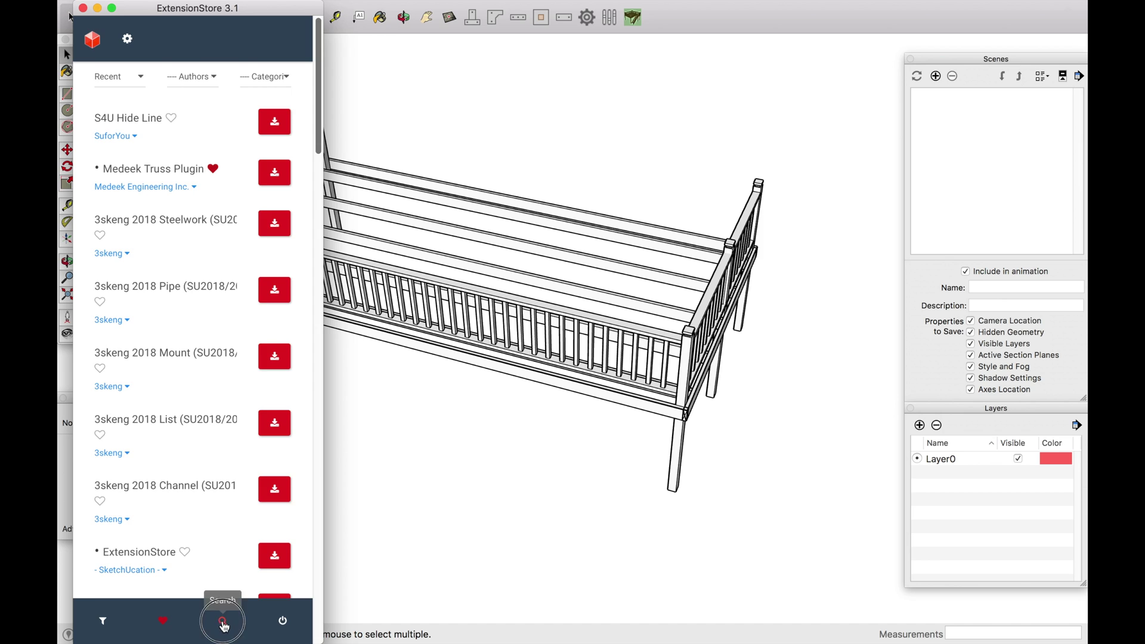
click(116, 84)
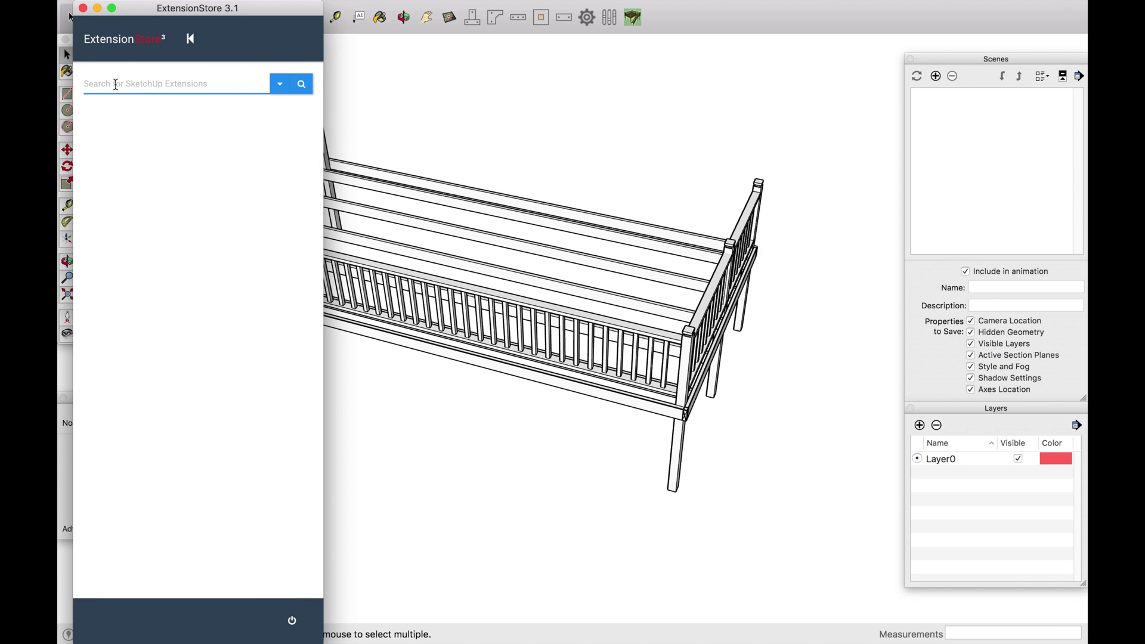
text(deck)
key(Return)
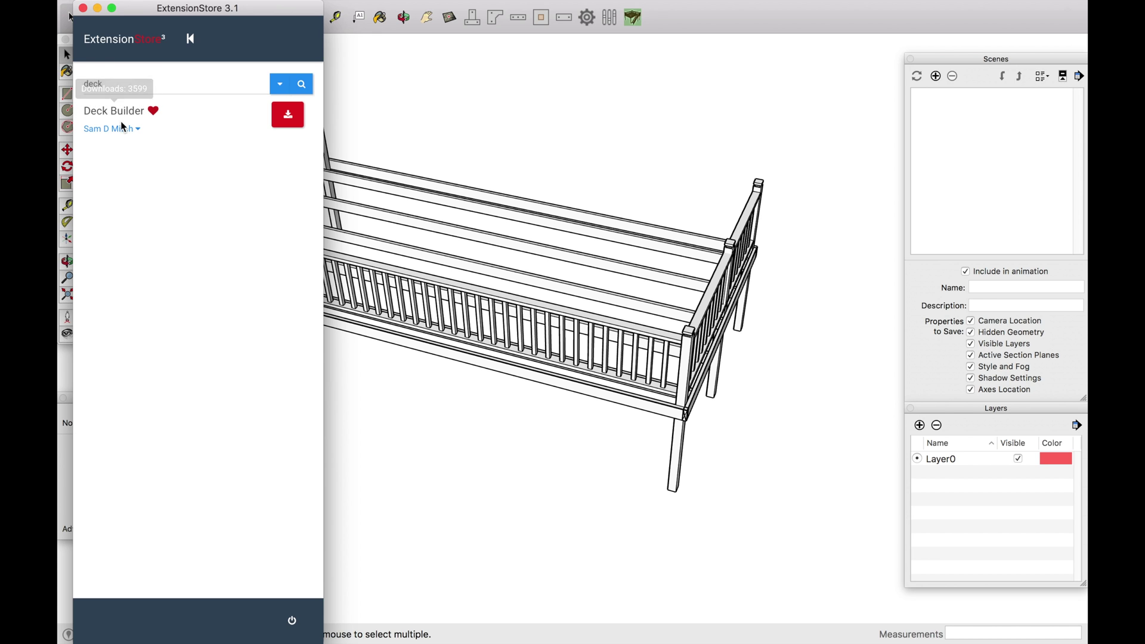
click(138, 132)
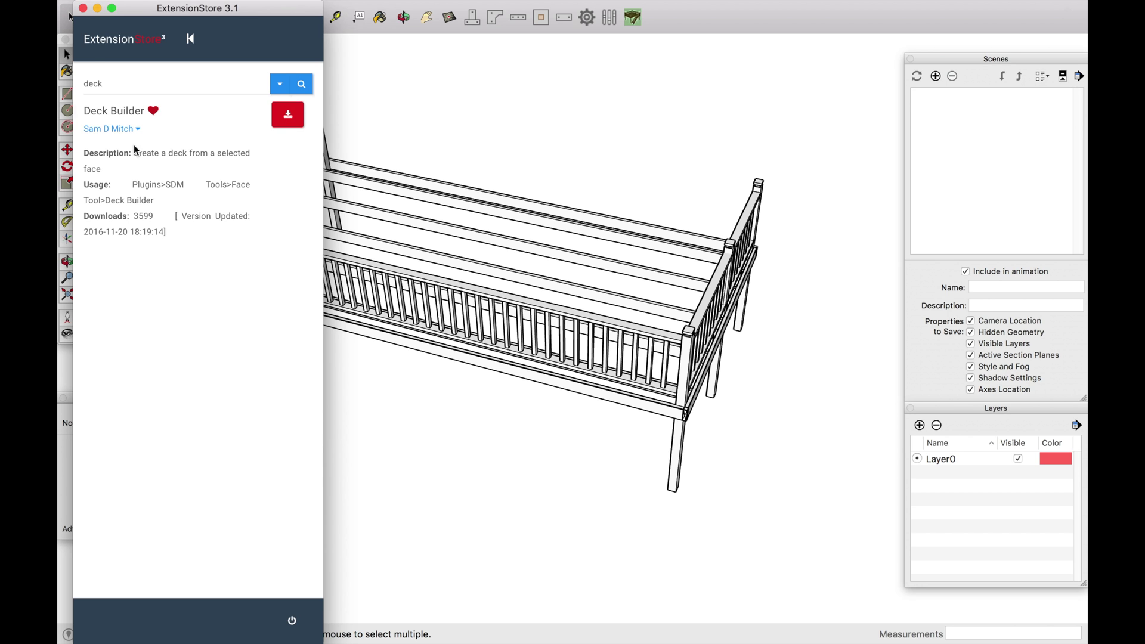
- Close the ExtensionStore and open the SketchUcation Plugins Manager from the Extensions menu
click(84, 8)
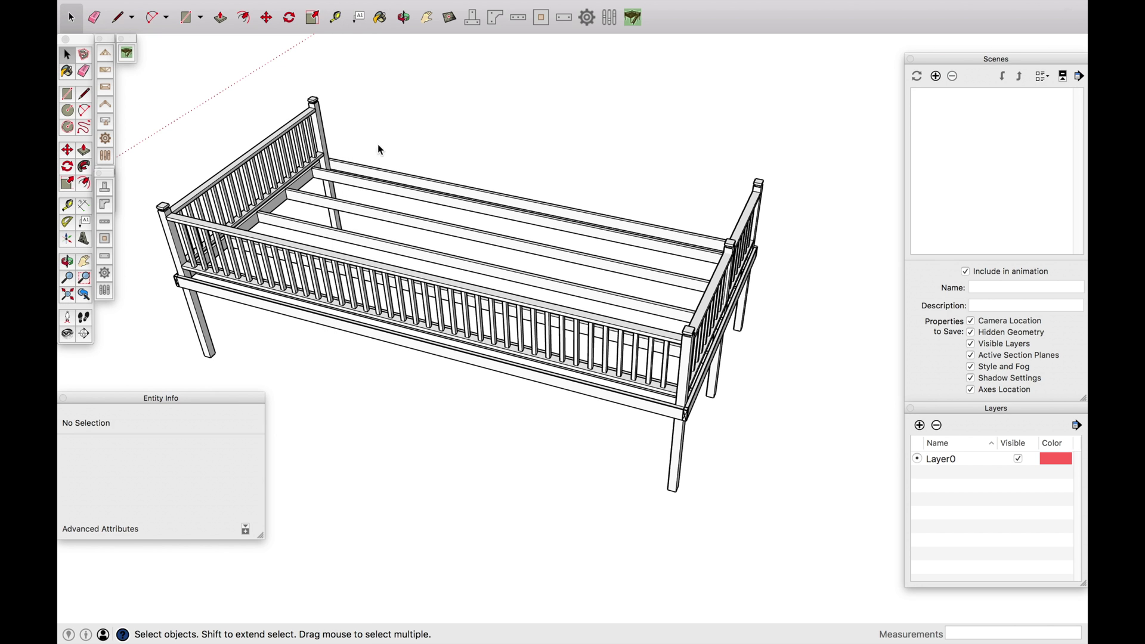
mouse_move(408, 7)
click(448, 9)
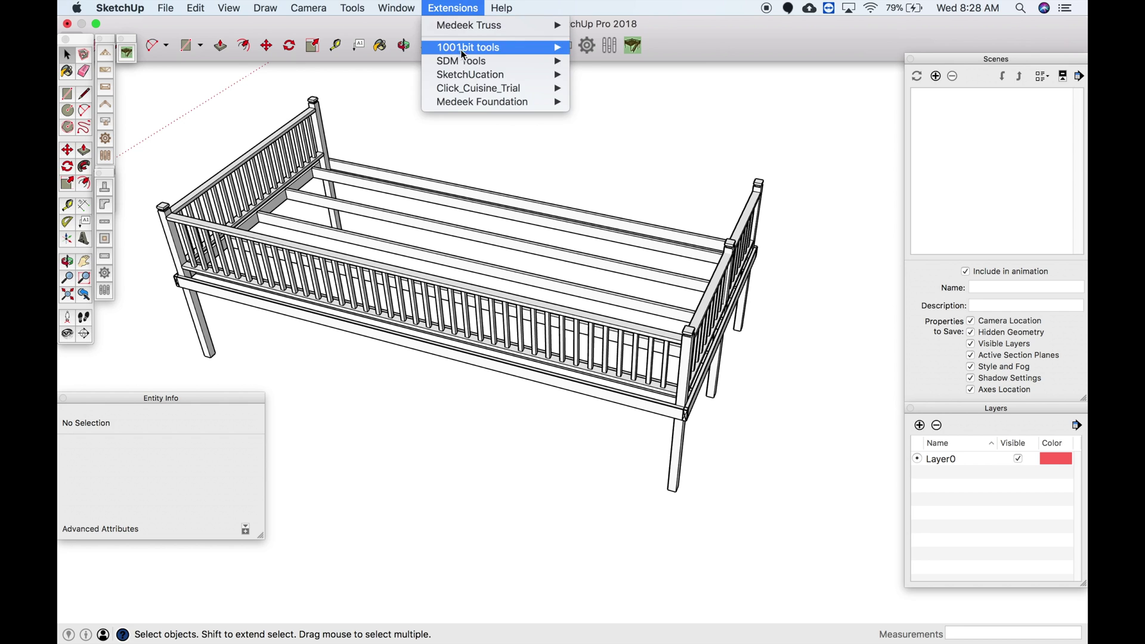
mouse_move(495, 75)
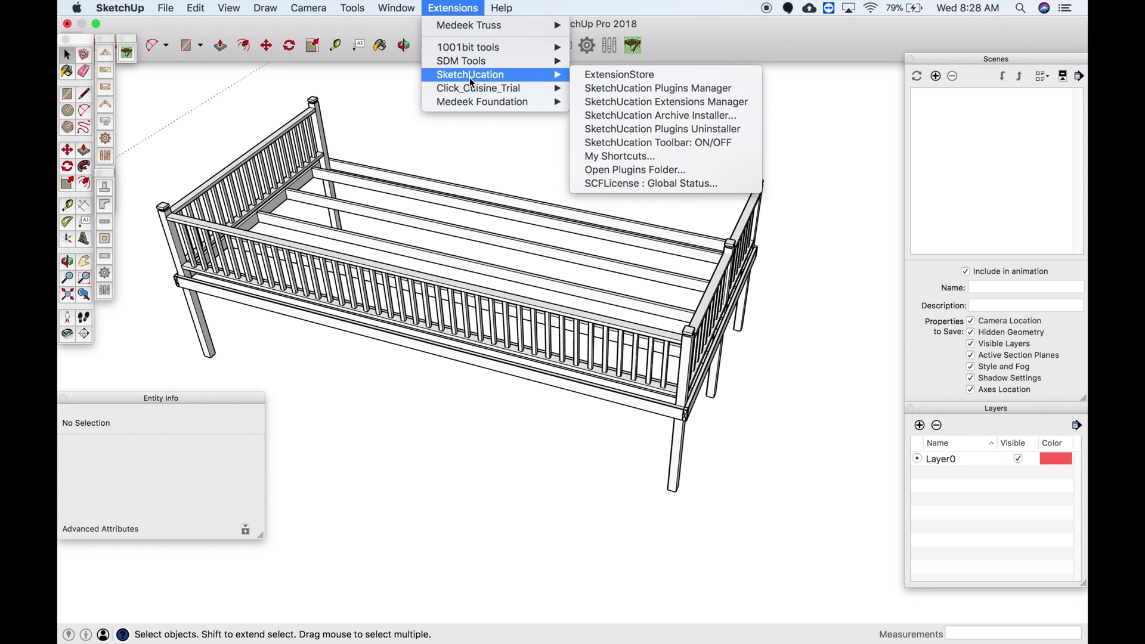
click(635, 89)
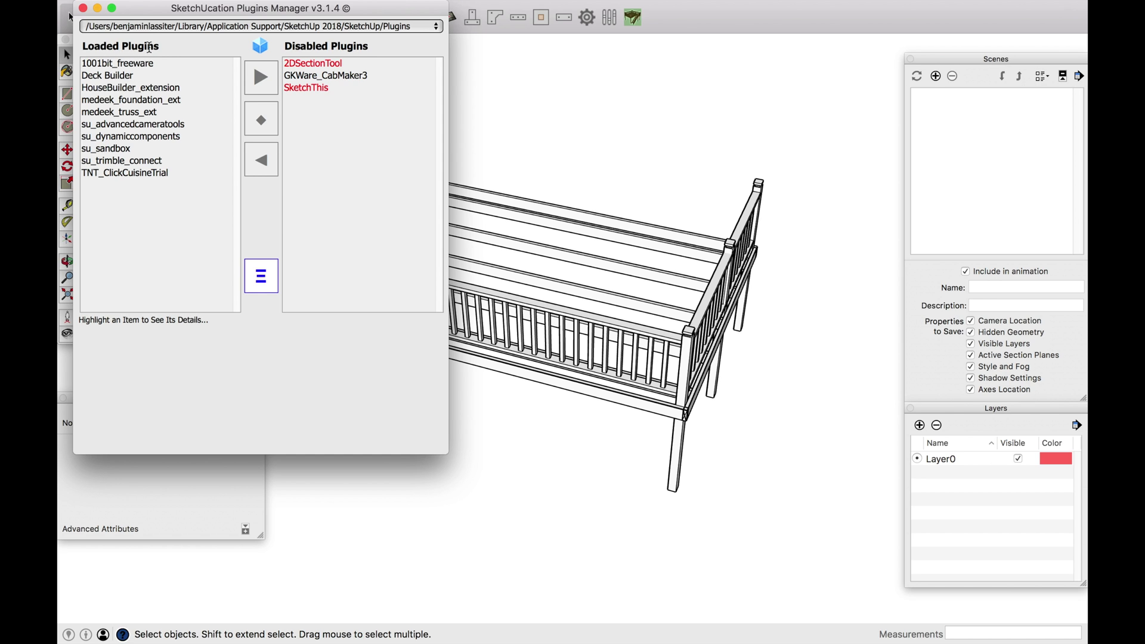
- View details of loaded plugins like su_sandbox and medeek_truss_ext, then close the Plugins Manager
click(121, 174)
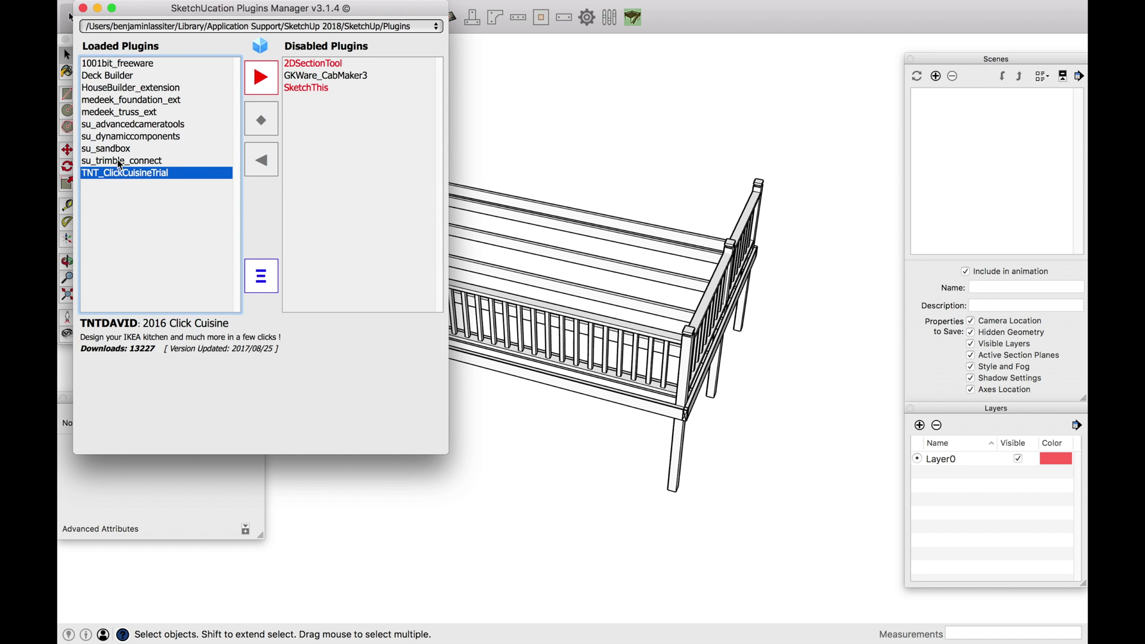
click(121, 161)
click(120, 149)
click(119, 138)
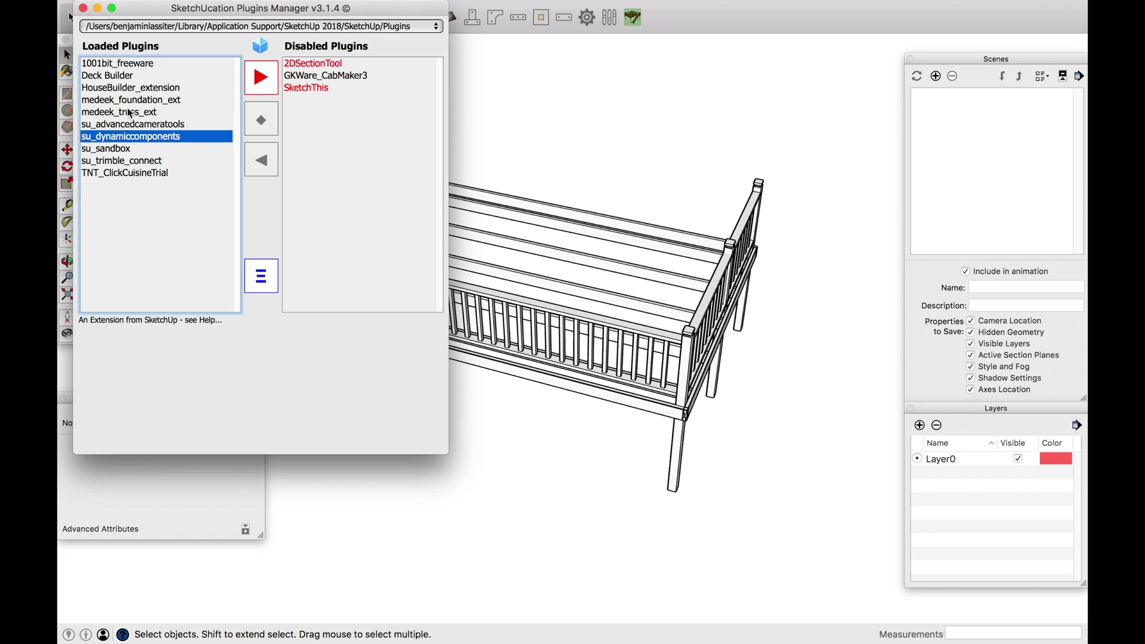
click(128, 112)
click(126, 99)
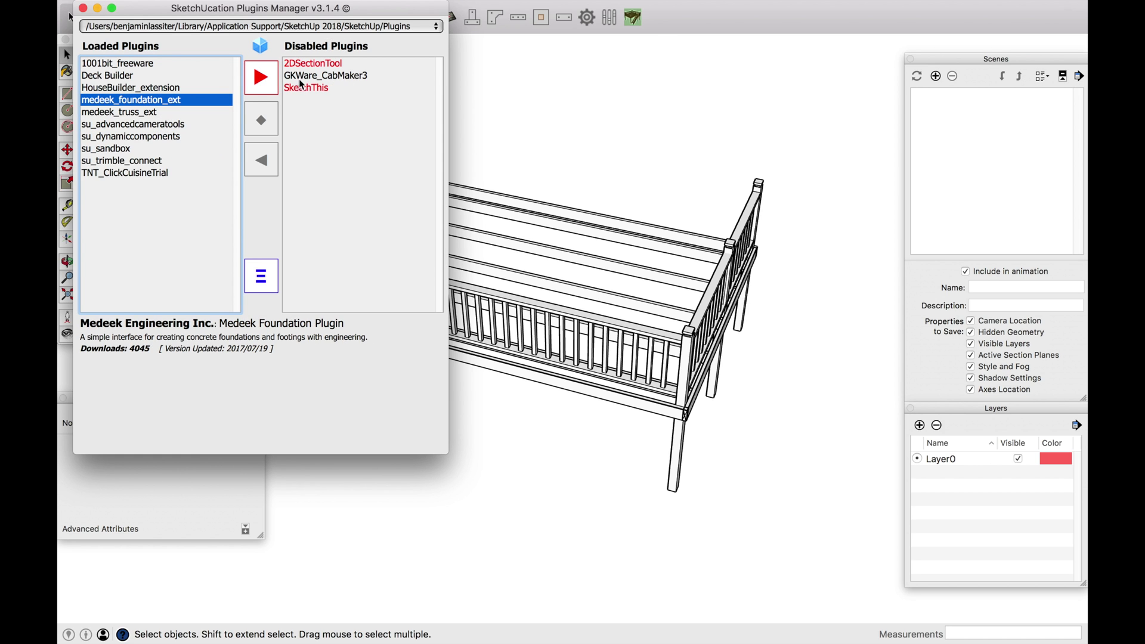
click(84, 8)
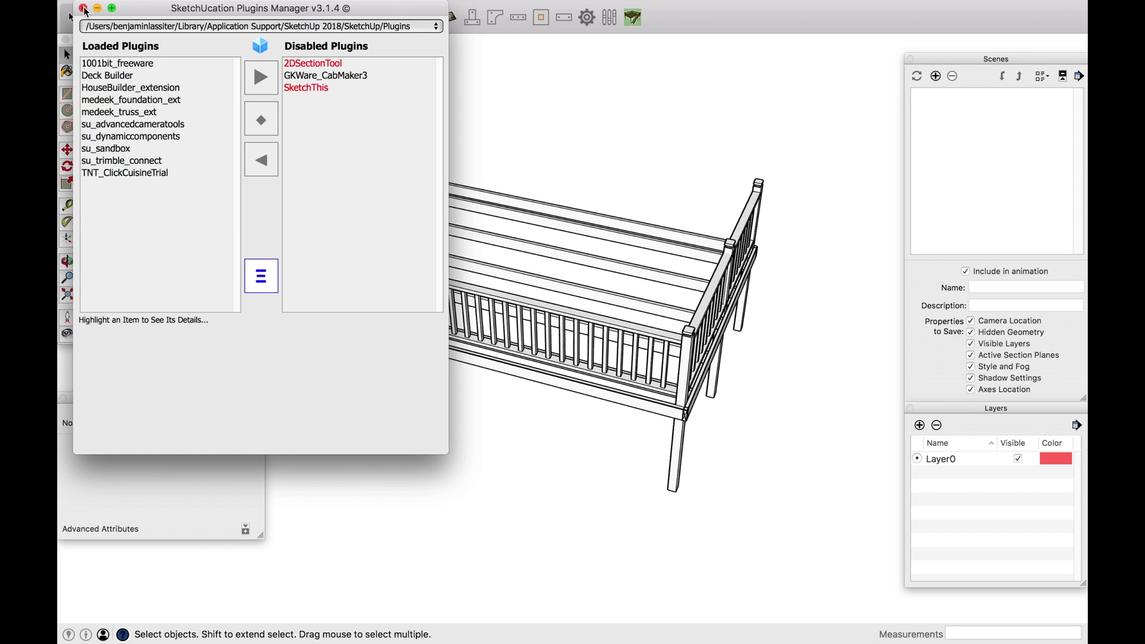
click(84, 8)
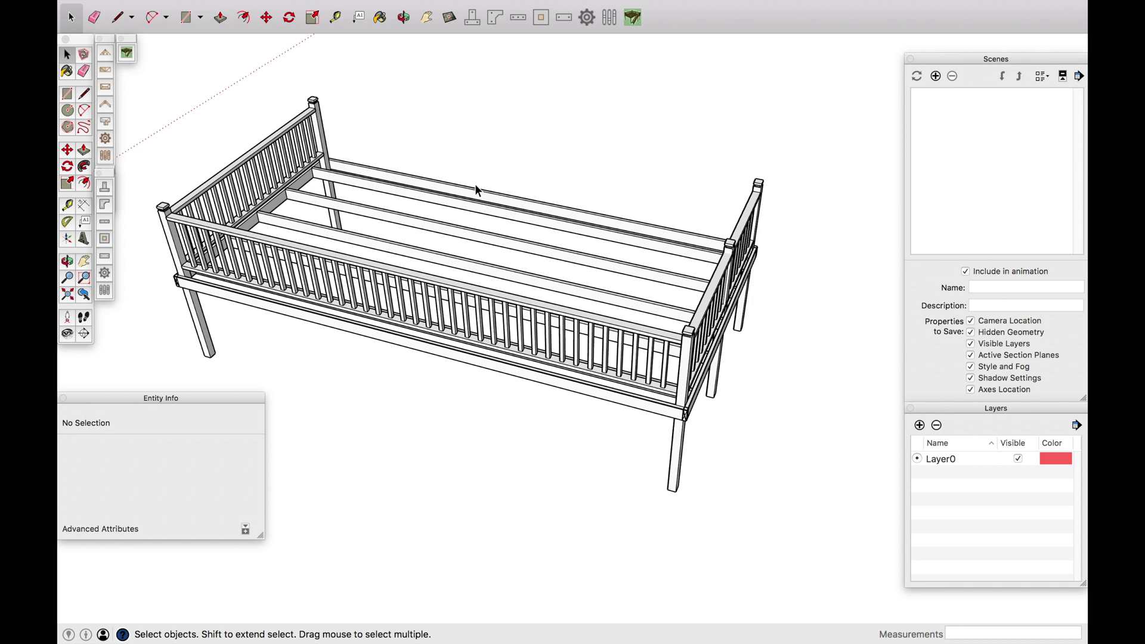
mouse_move(388, 5)
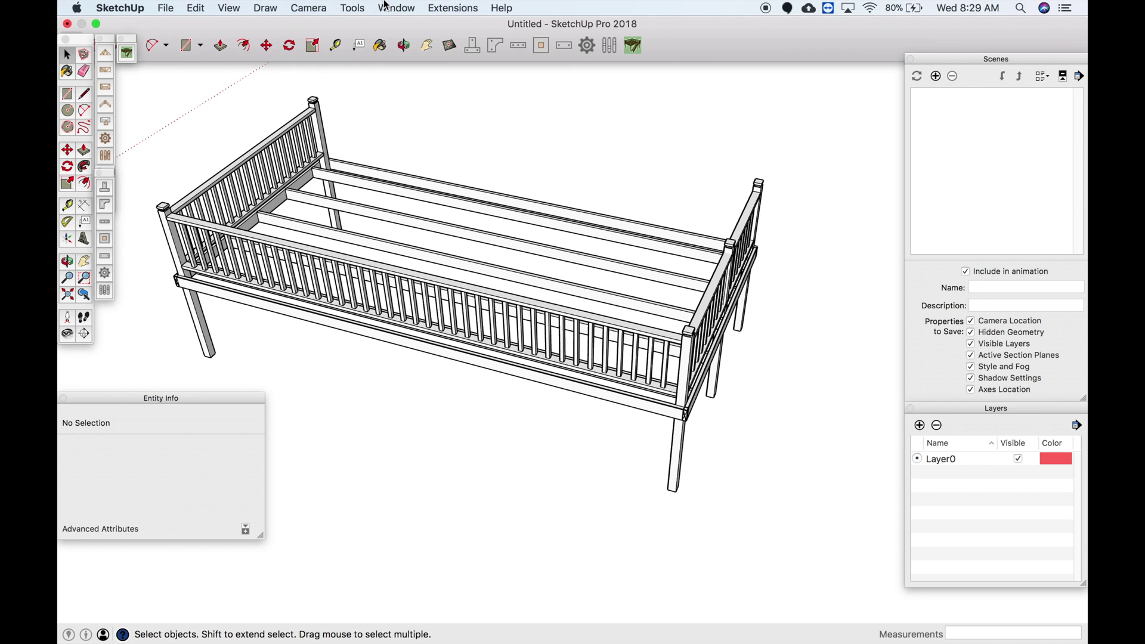